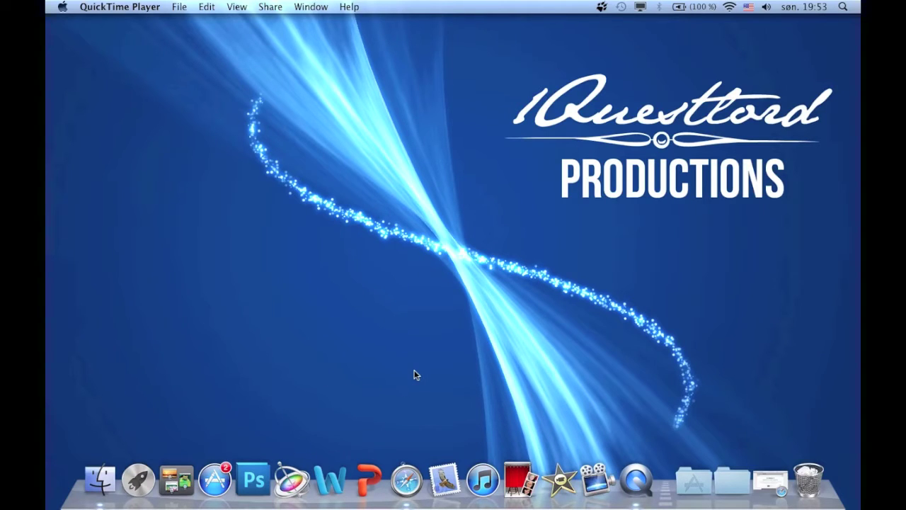
Step: Open the web browser, scroll briefly, then close it and return to the desktop
left_click(409, 485)
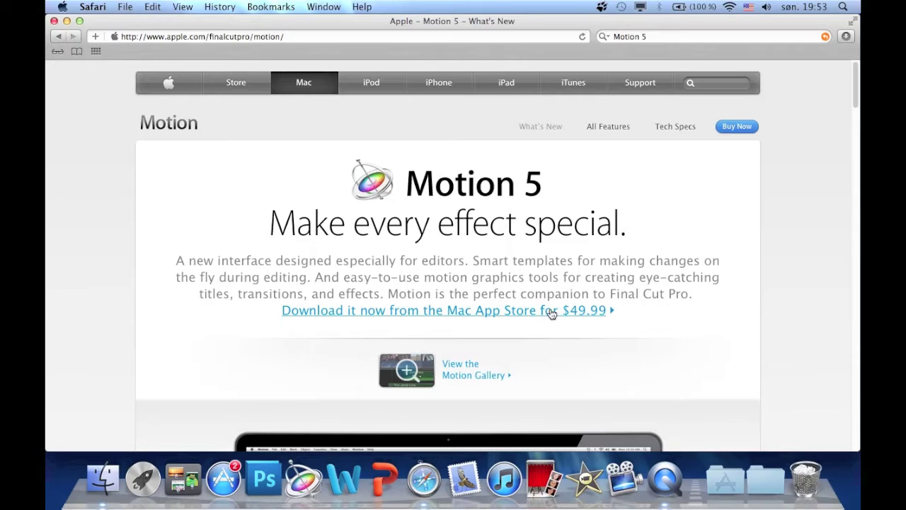
scroll(500, 294, "down", 5)
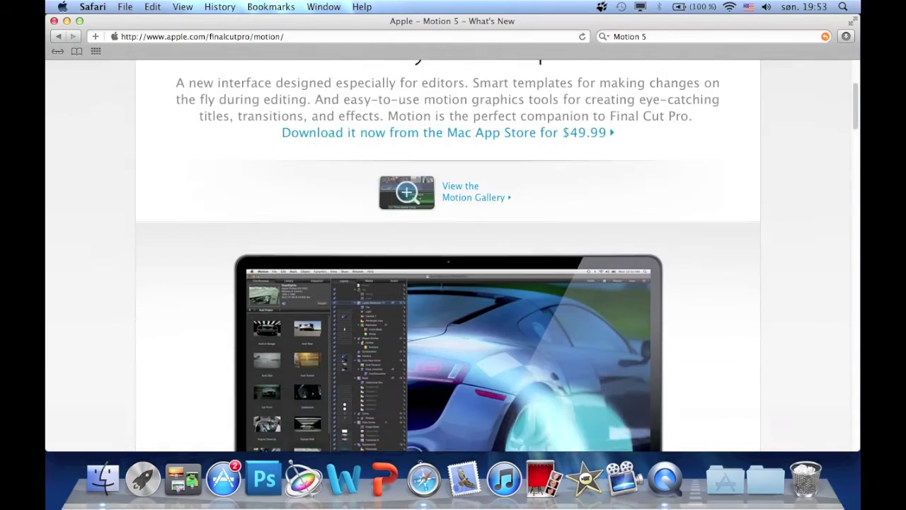
scroll(283, 213, "up", 5)
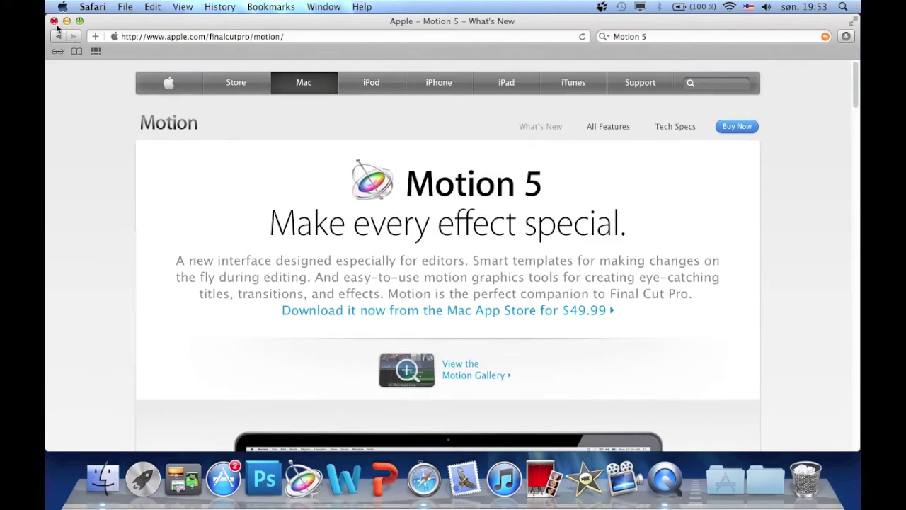
left_click(54, 21)
left_click(281, 247)
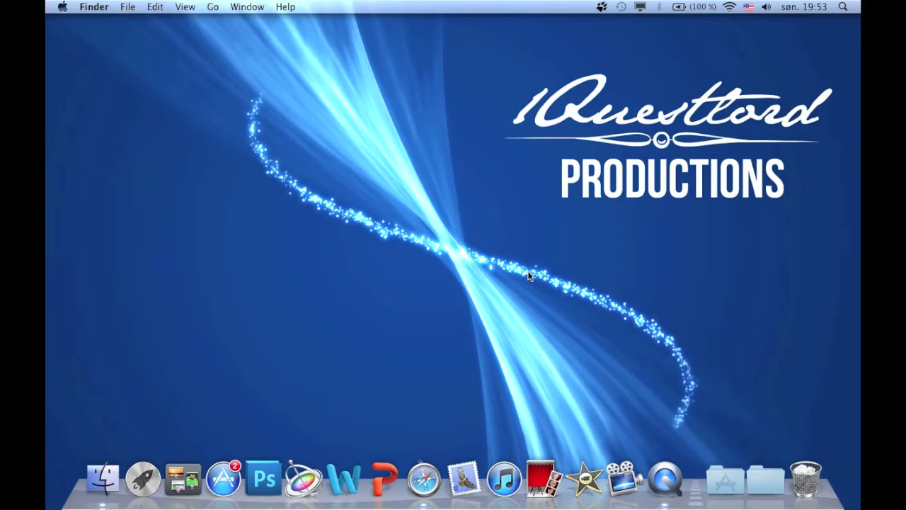
Step: Launch Motion 5 and open a copy of the Splash-Open template from Compositions > Splash
left_click(300, 479)
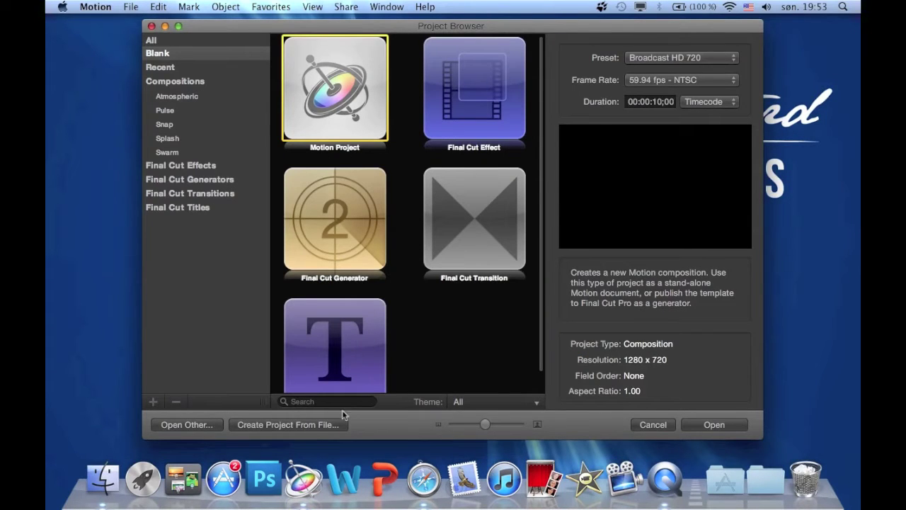
left_click(176, 124)
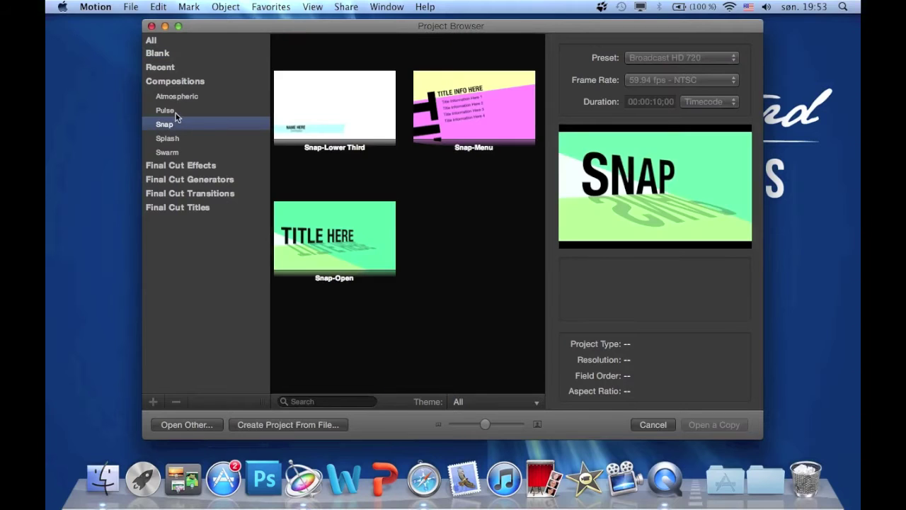
left_click(177, 111)
left_click(173, 140)
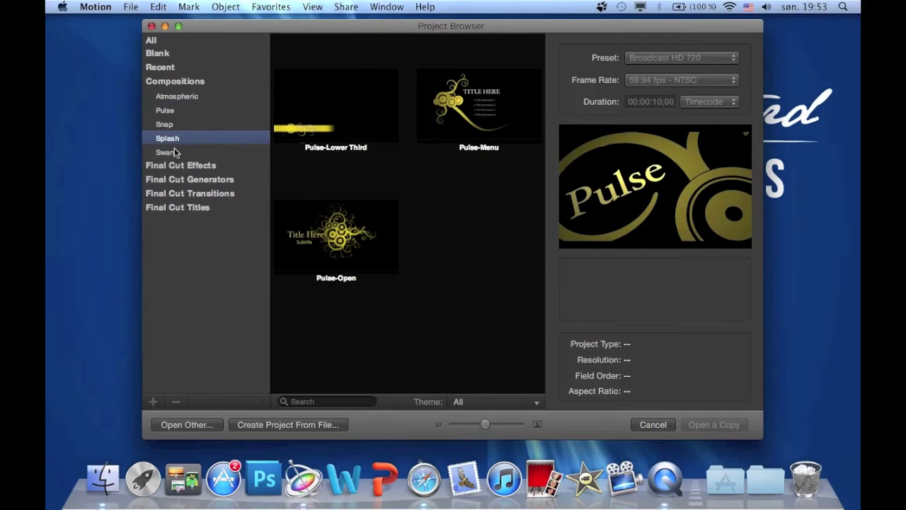
left_click(174, 152)
left_click(177, 134)
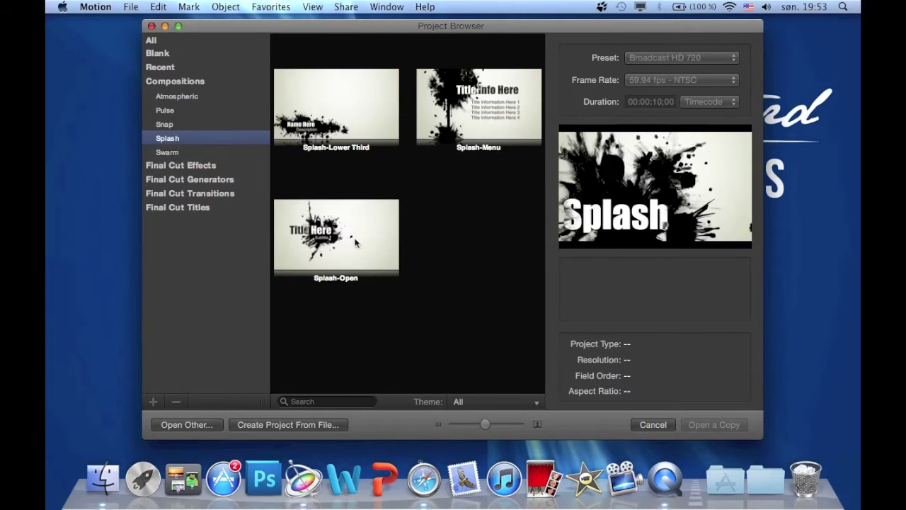
left_click(355, 242)
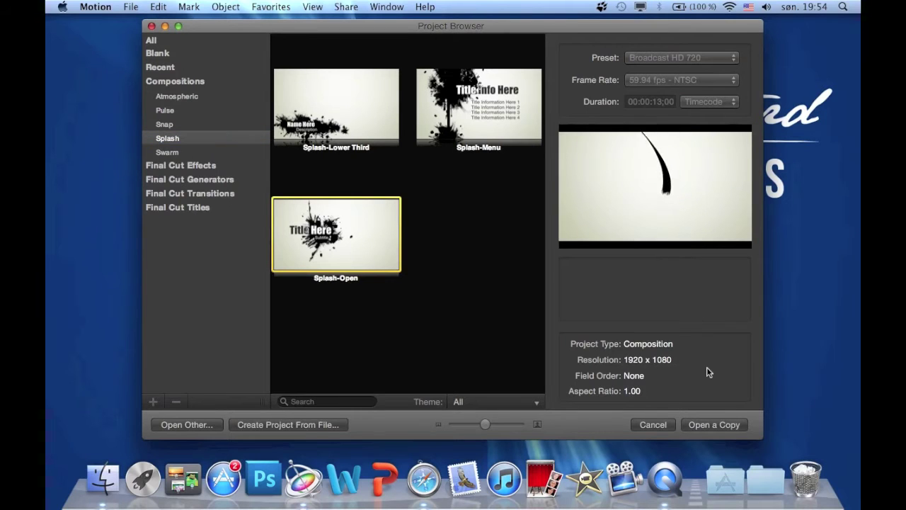
left_click(699, 427)
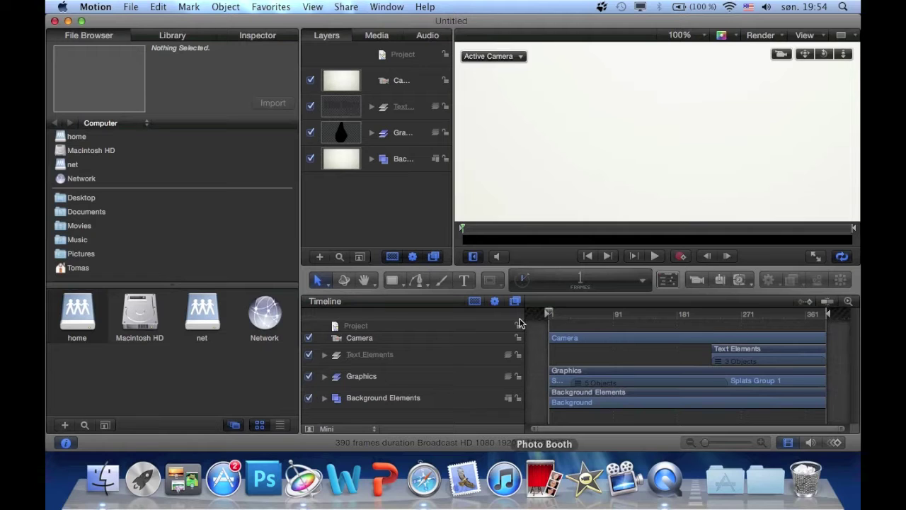
Step: Play the intro at 25% canvas zoom and stop at frame 249 with the title visible
key("space")
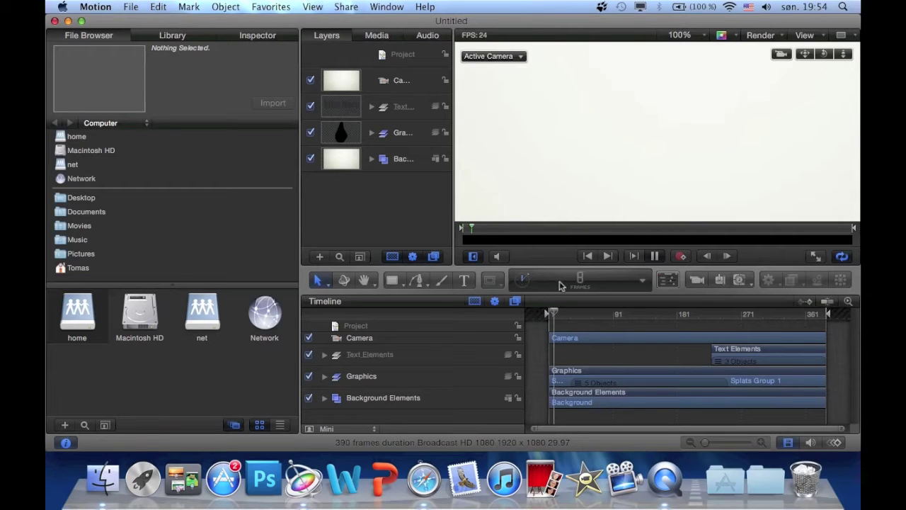
left_click(680, 35)
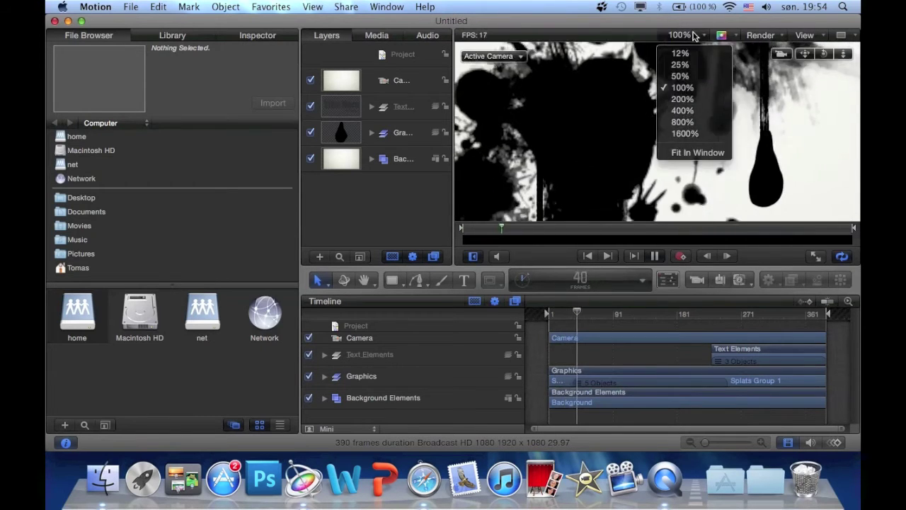
left_click(684, 65)
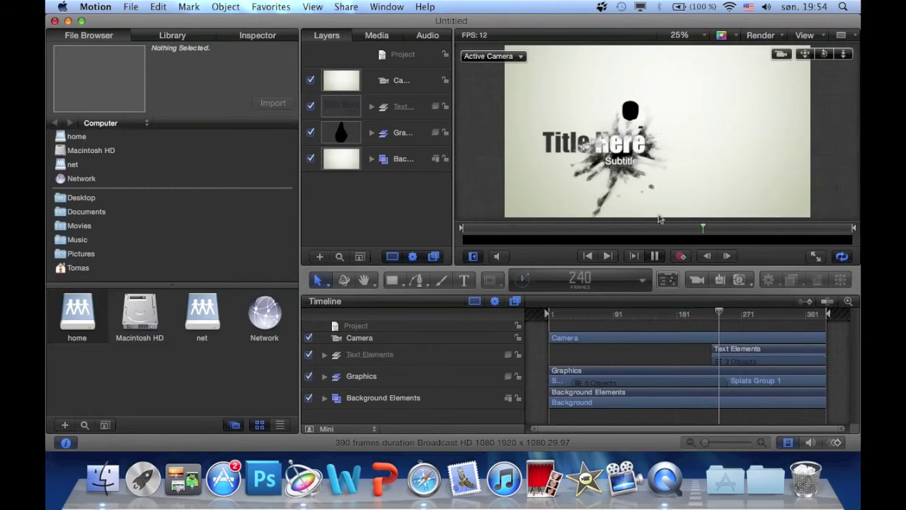
key("space")
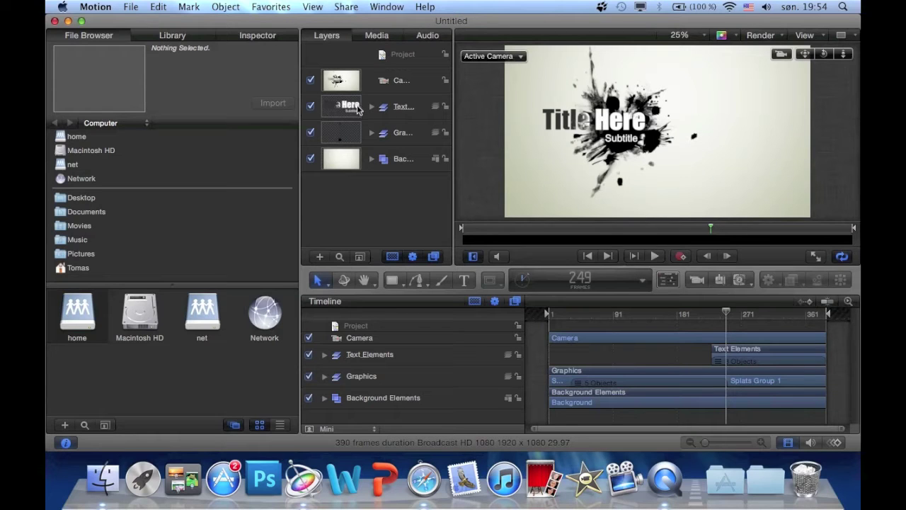
Step: Expand Text Elements and show the Title Here layer's text settings in the Inspector
left_click(402, 109)
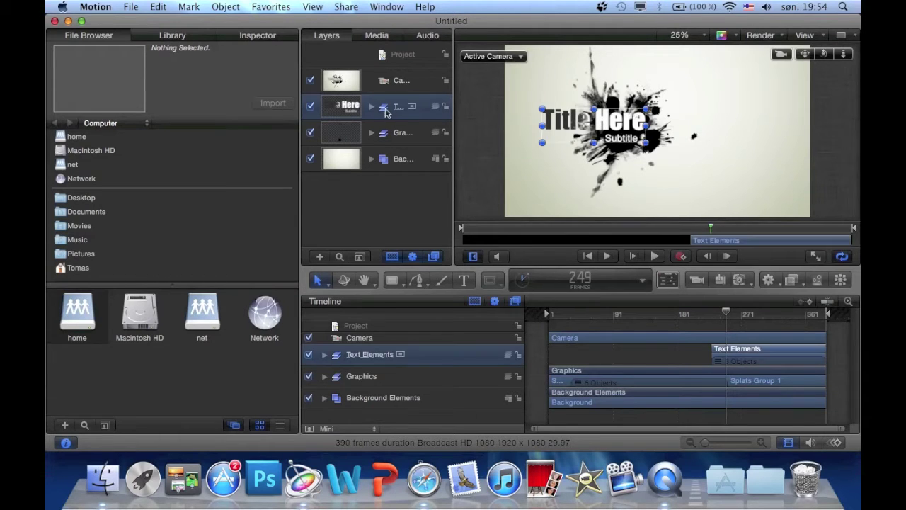
left_click(371, 107)
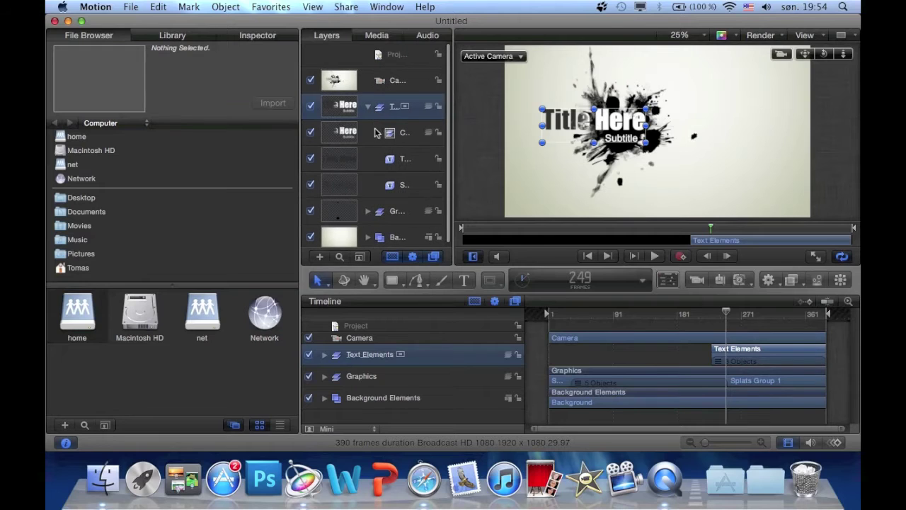
left_click(371, 164)
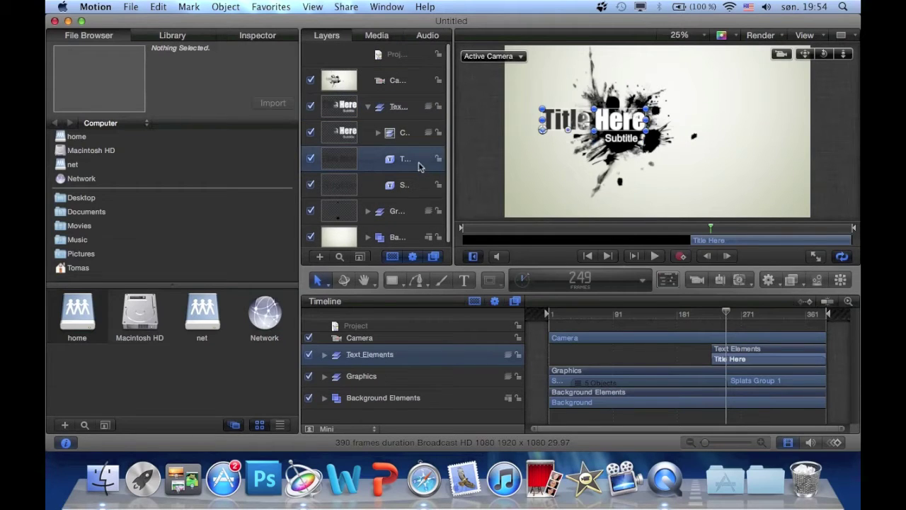
left_click(259, 36)
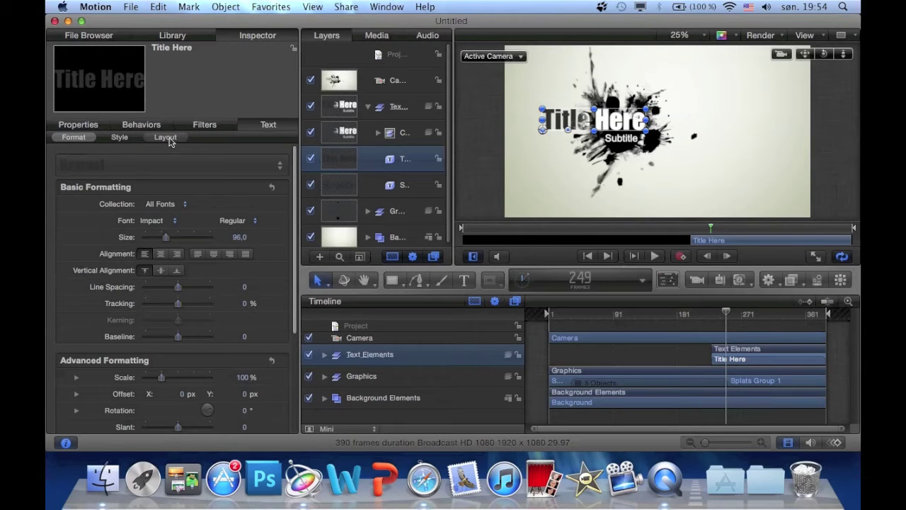
Step: Replace the title text with '1Questlord', then select the Subtitle layer
scroll(177, 234, "down", 5)
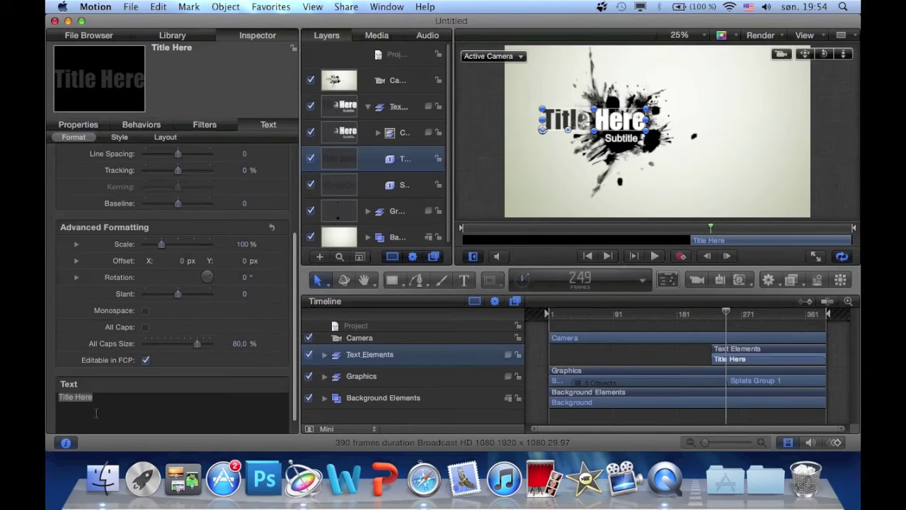
left_click(95, 413)
left_click_drag(152, 411, 50, 408)
type("1Ques")
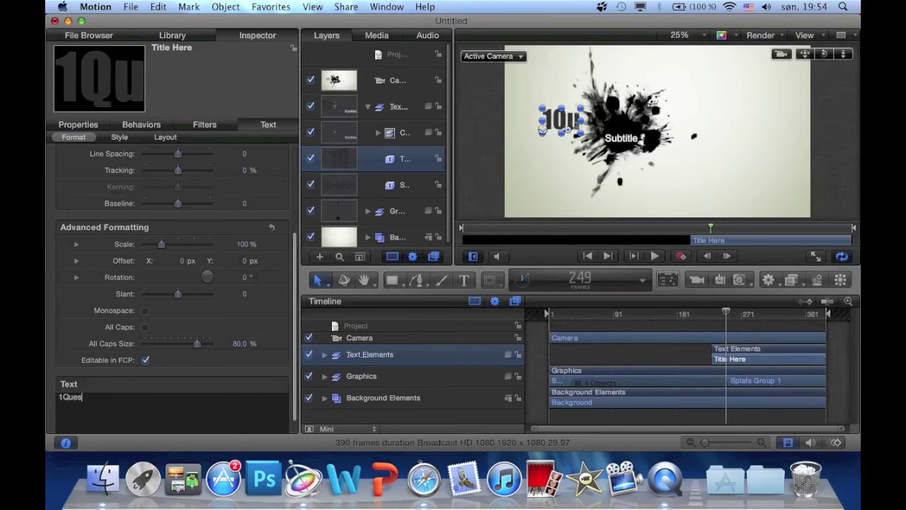
type("tlord")
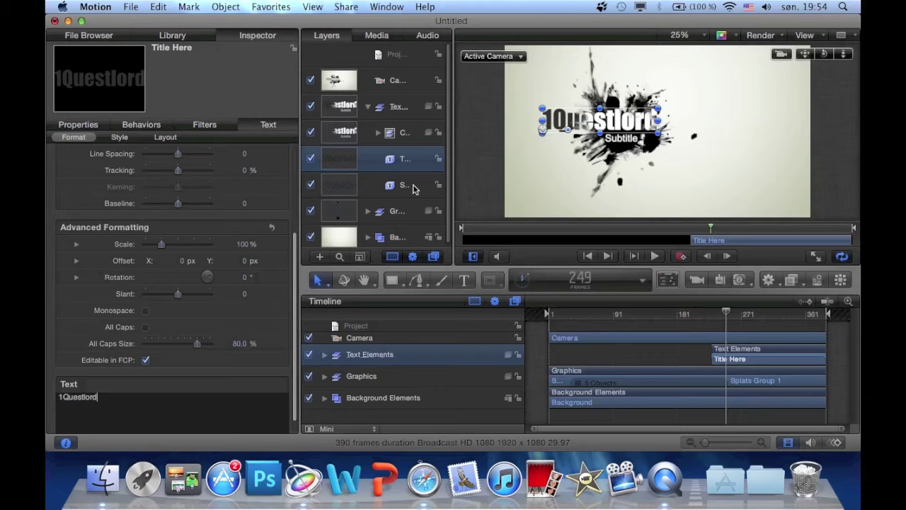
left_click(414, 186)
Step: Replace the word 'Subtitle' with 'Productions' in the subtitle layer's Text field
scroll(196, 217, "down", 10)
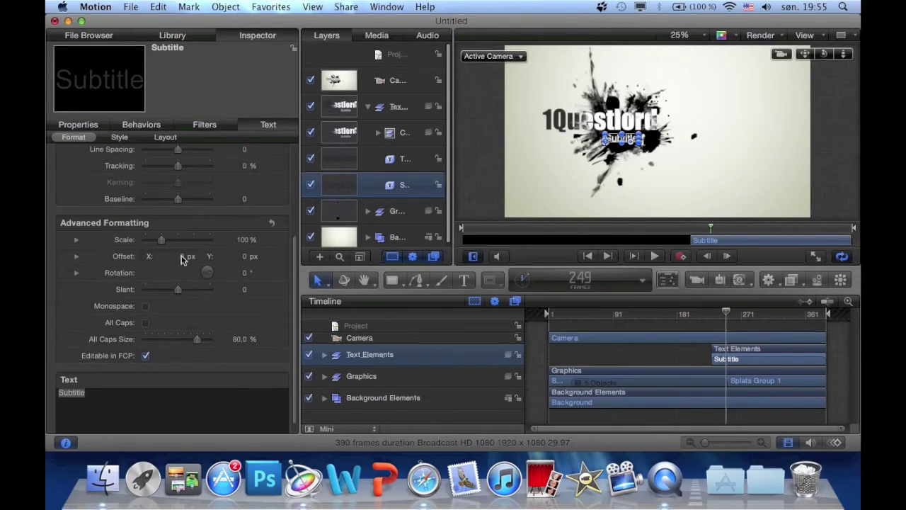
left_click(124, 396)
double_click(70, 381)
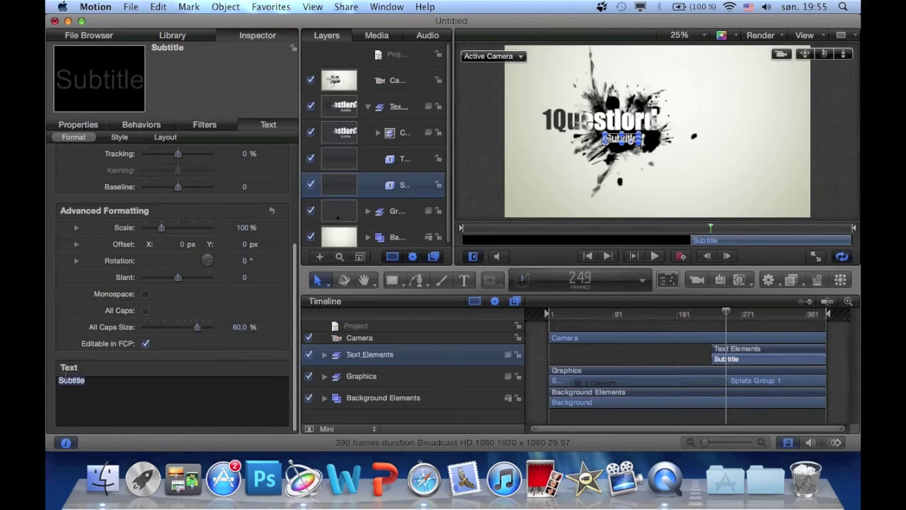
type("Prod")
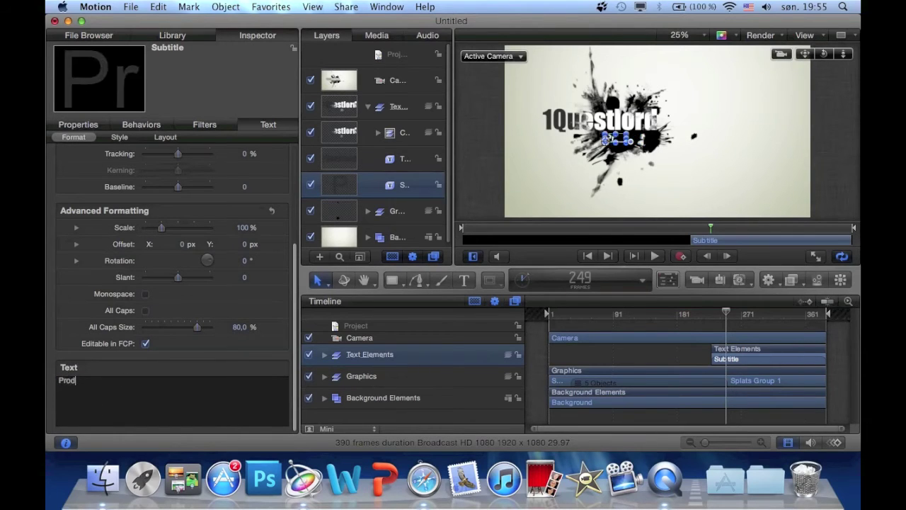
type("uctions")
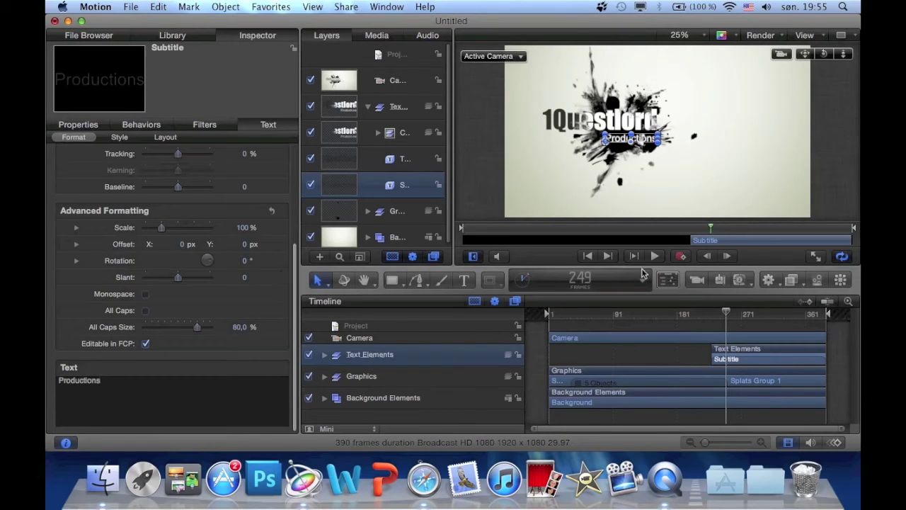
left_click(115, 40)
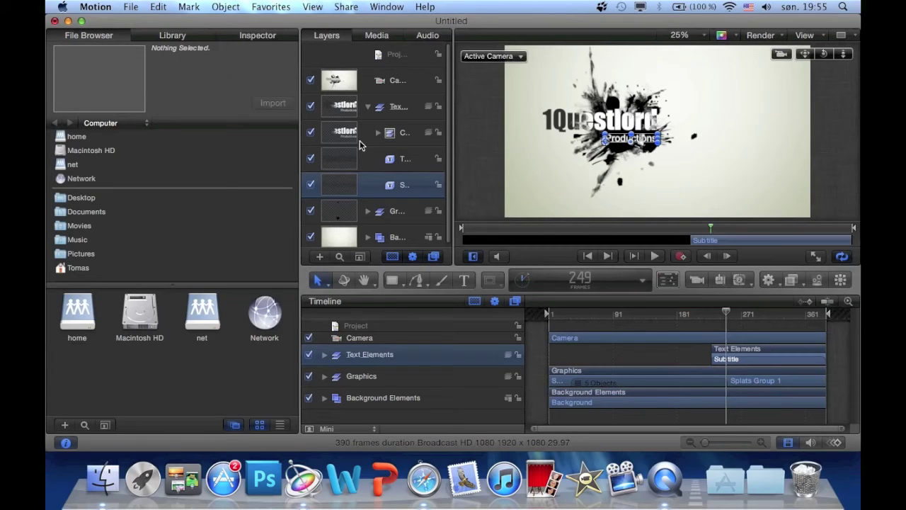
Step: Collapse the Text Elements and Graphics groups, then play the edited intro to frame 281
left_click(368, 107)
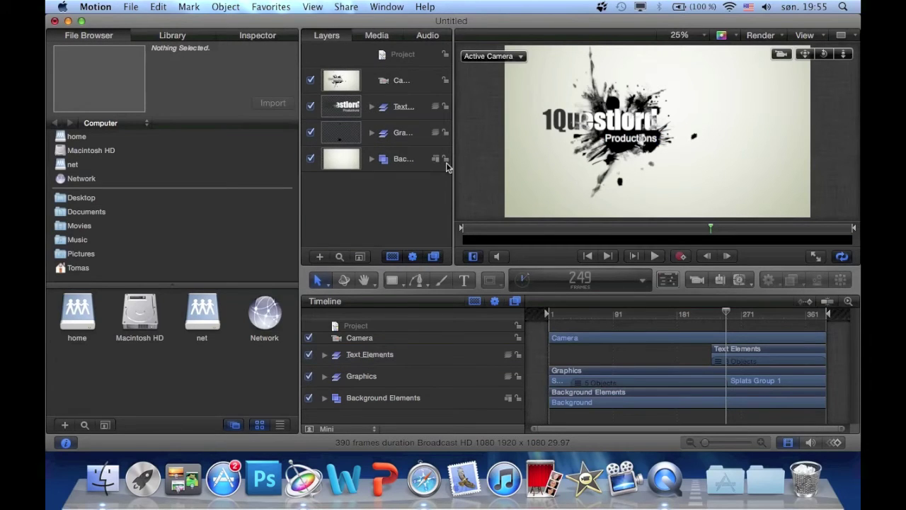
left_click(624, 143)
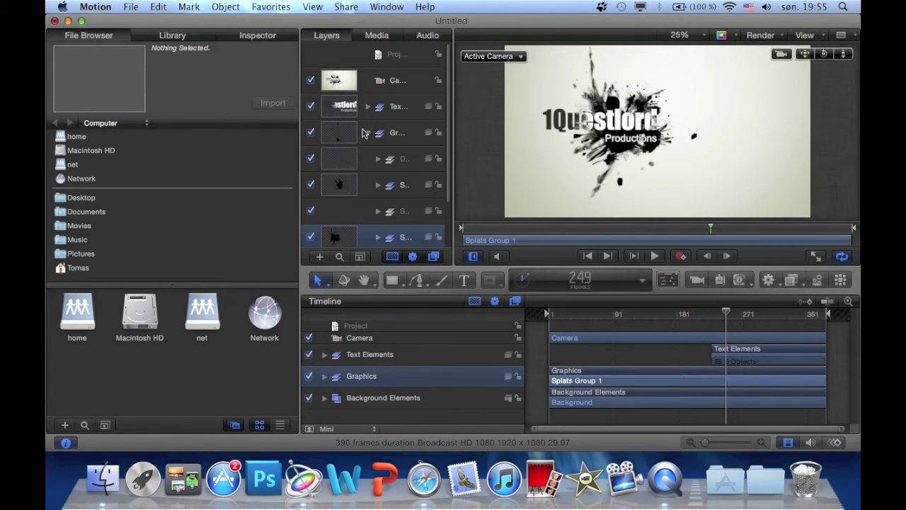
left_click(368, 133)
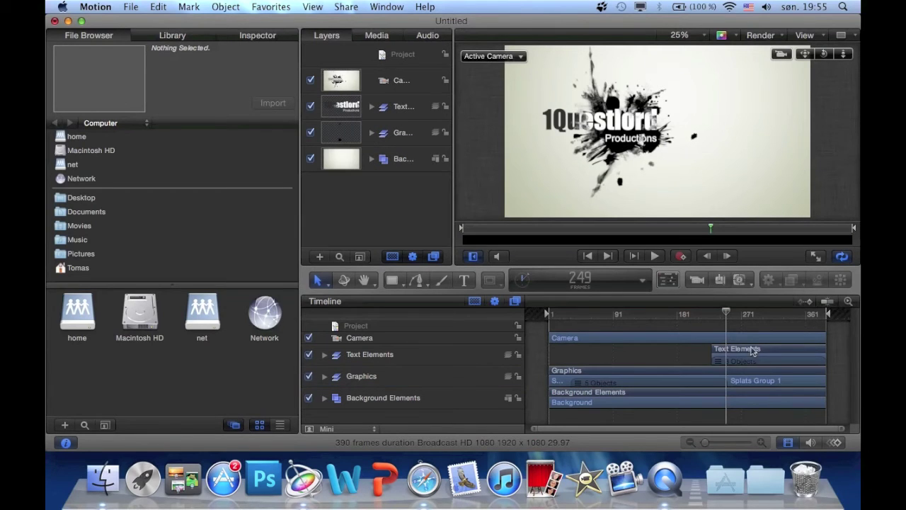
key("space")
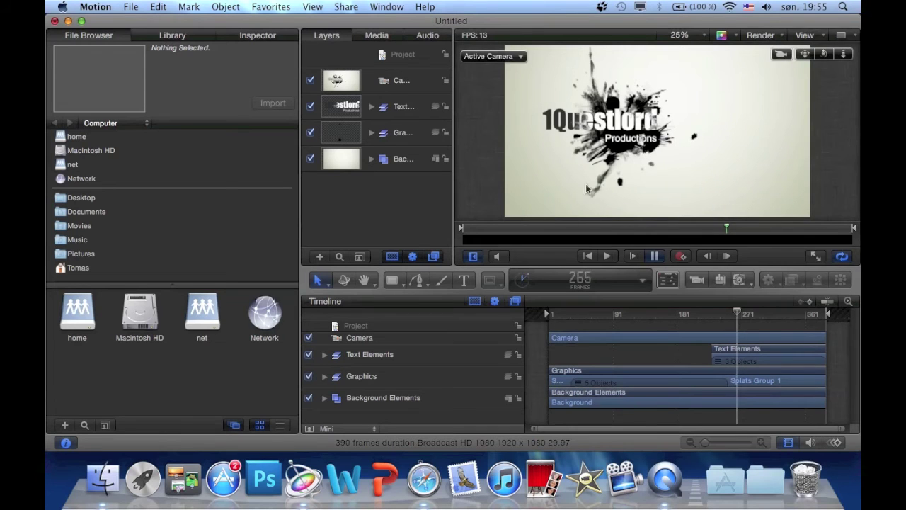
key("space")
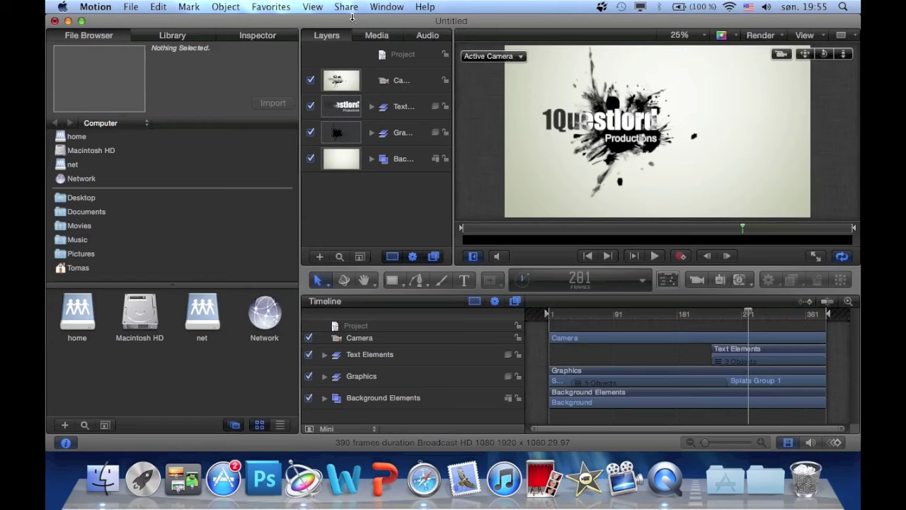
Step: In Export Movie, keep video-only output, set Render Quality to Best, then cancel
left_click(348, 7)
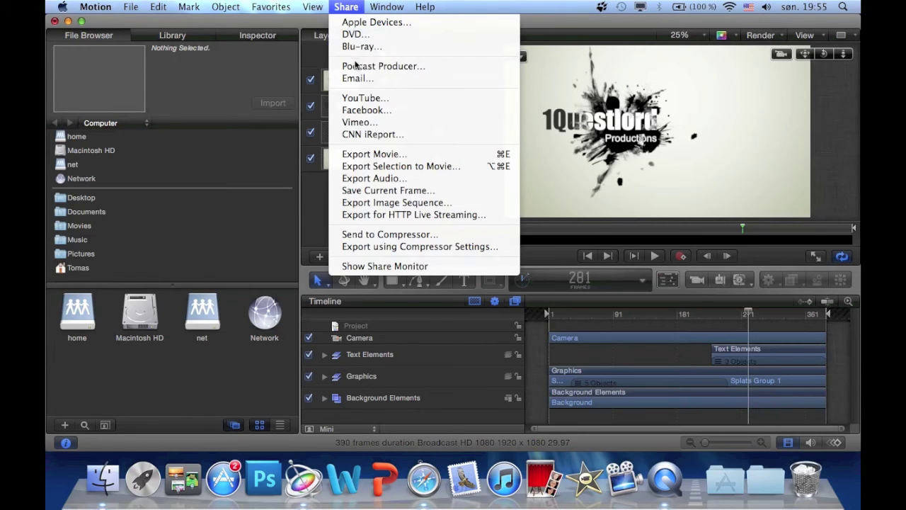
left_click(386, 154)
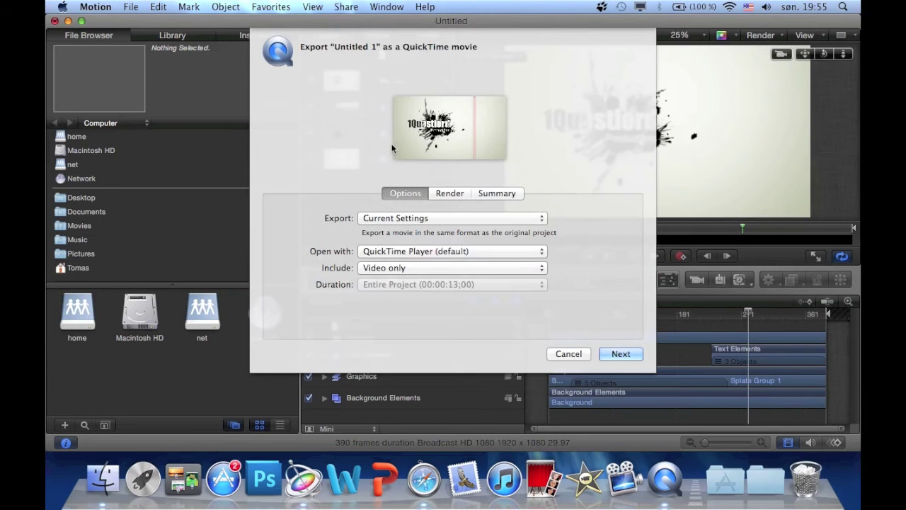
left_click(396, 219)
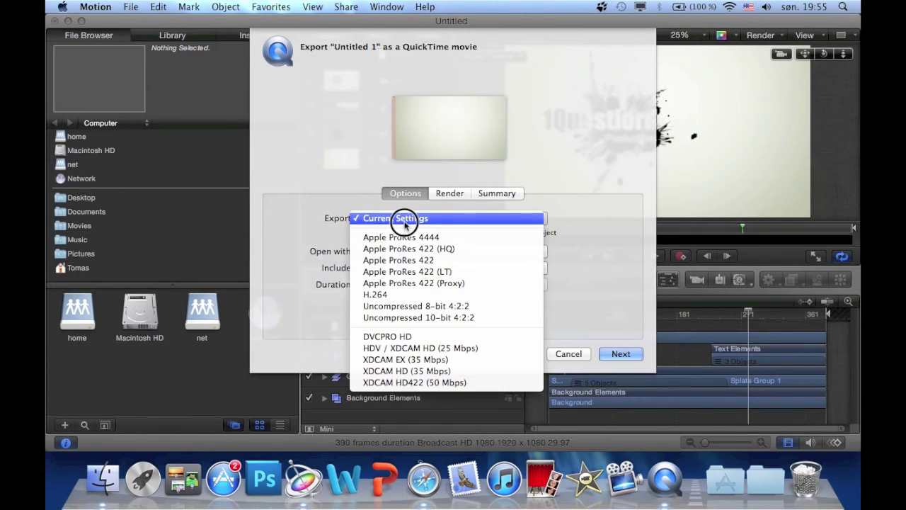
left_click(396, 220)
left_click(390, 266)
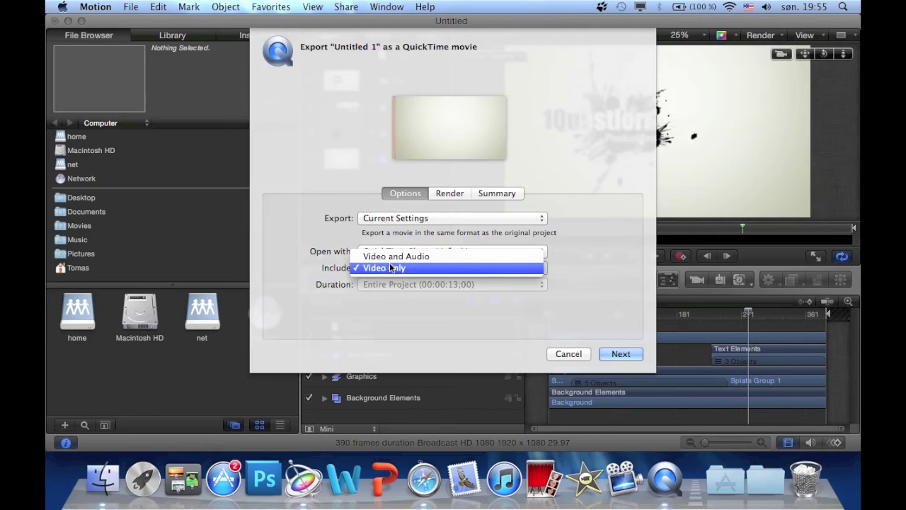
left_click(428, 266)
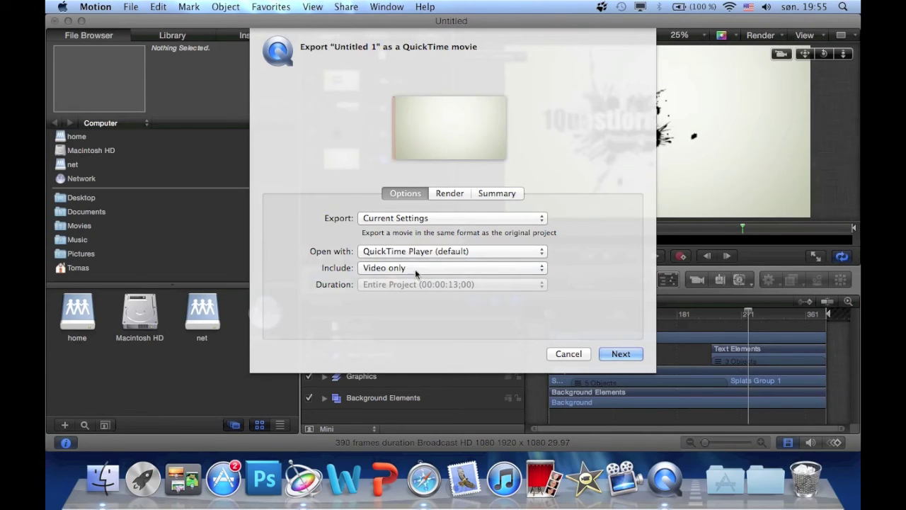
left_click(442, 193)
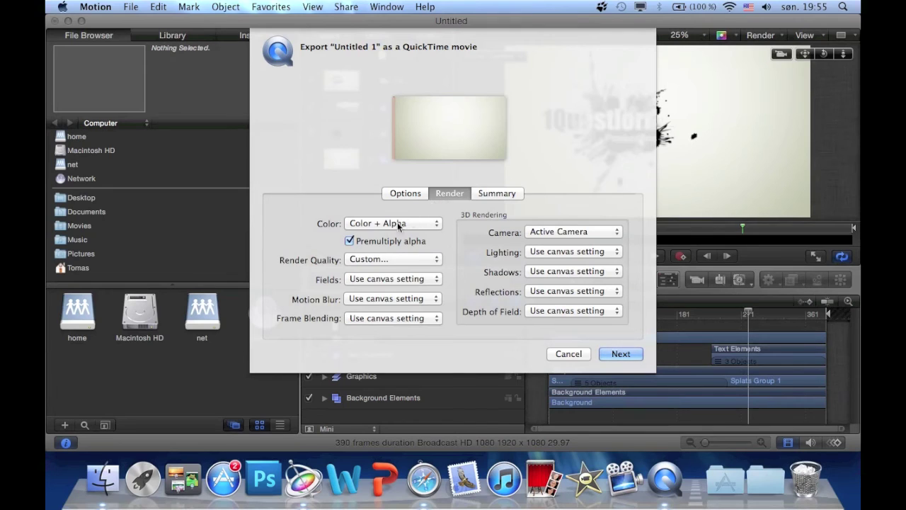
left_click(368, 261)
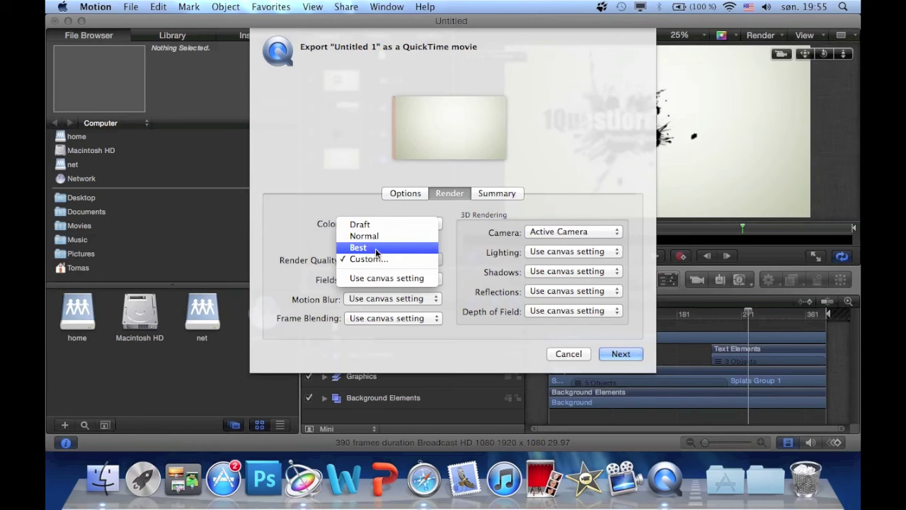
left_click(376, 248)
left_click(405, 194)
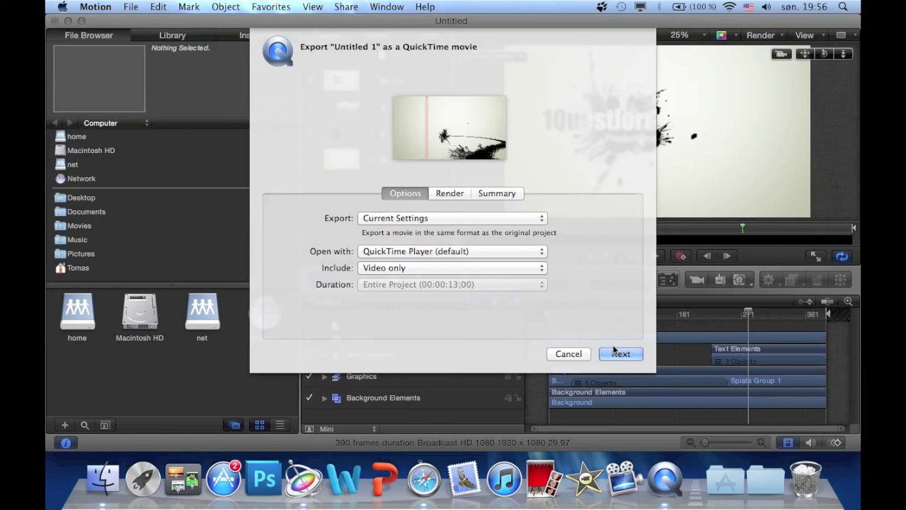
left_click(571, 353)
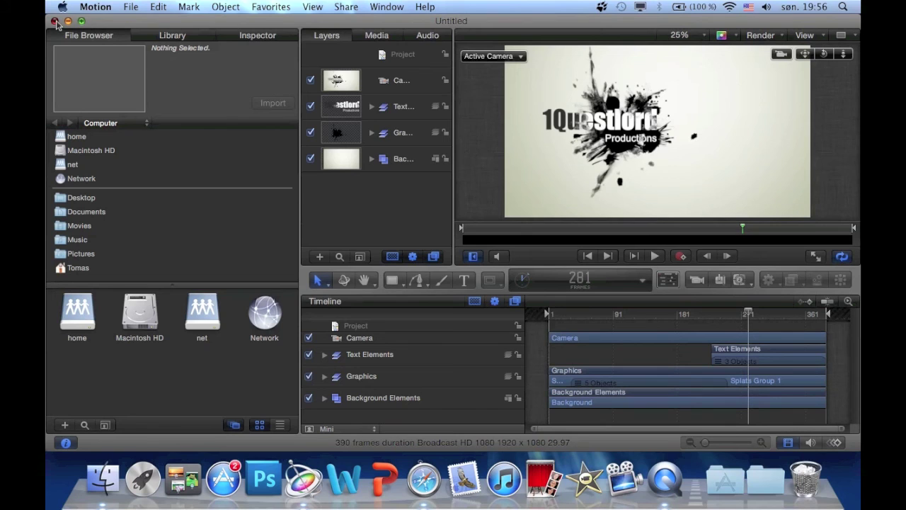
Step: Close the project without saving and select the 1Questlord Productions logo on the desktop
left_click(56, 22)
left_click(396, 95)
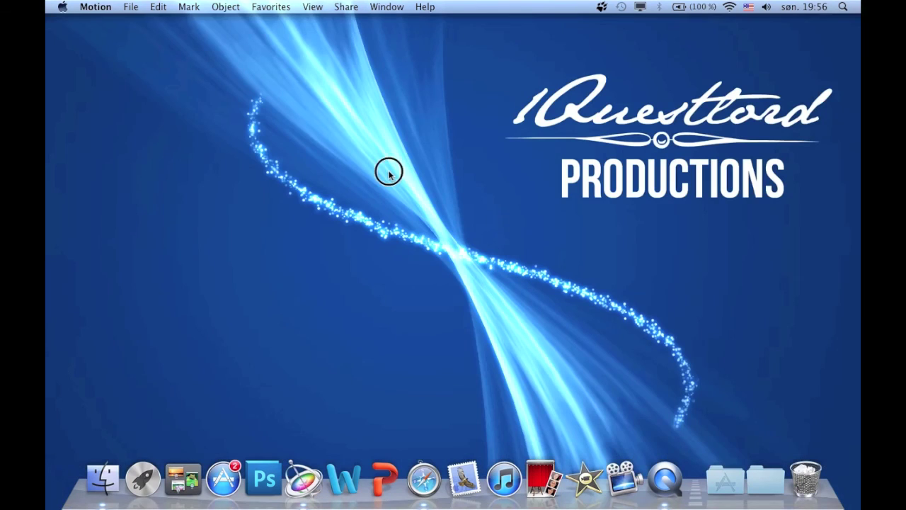
left_click_drag(782, 193, 500, 62)
left_click_drag(499, 63, 786, 198)
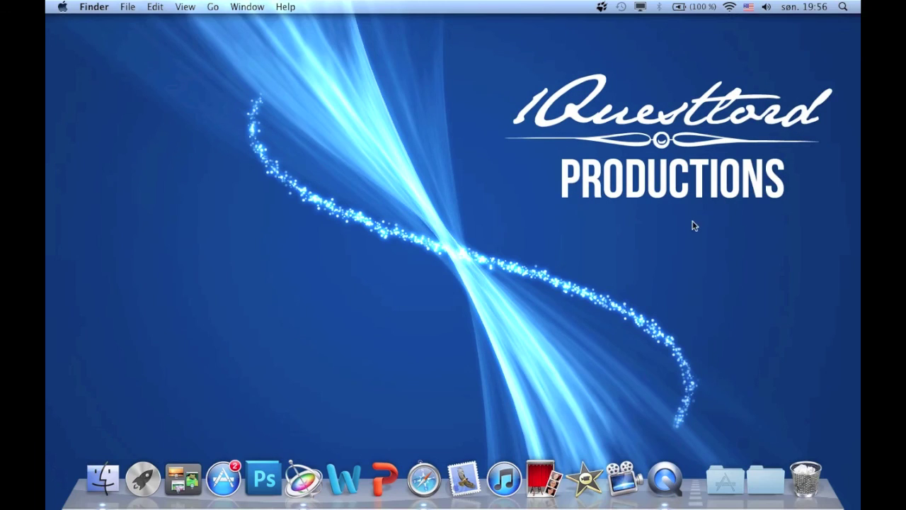